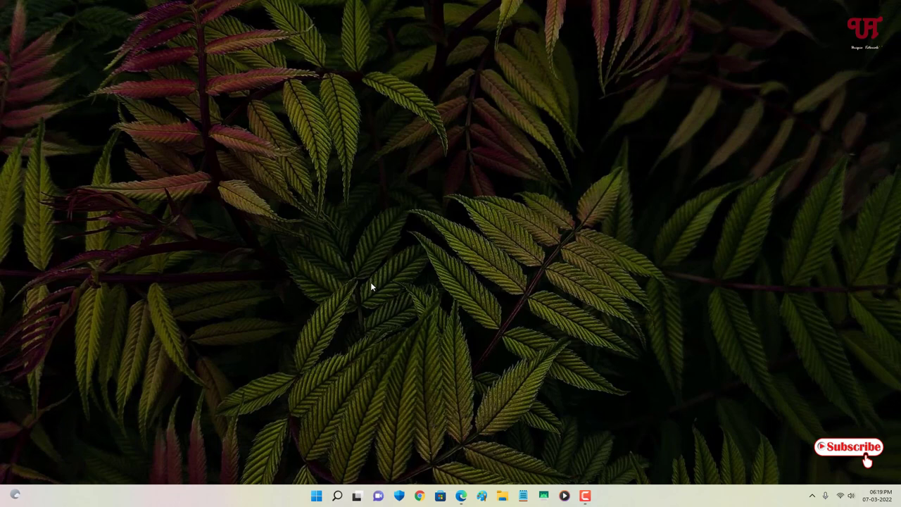
Download 'Water ripple effect for mouse cursor.zip' from Dropbox and show the browser's recent downloads list.
left_click(461, 496)
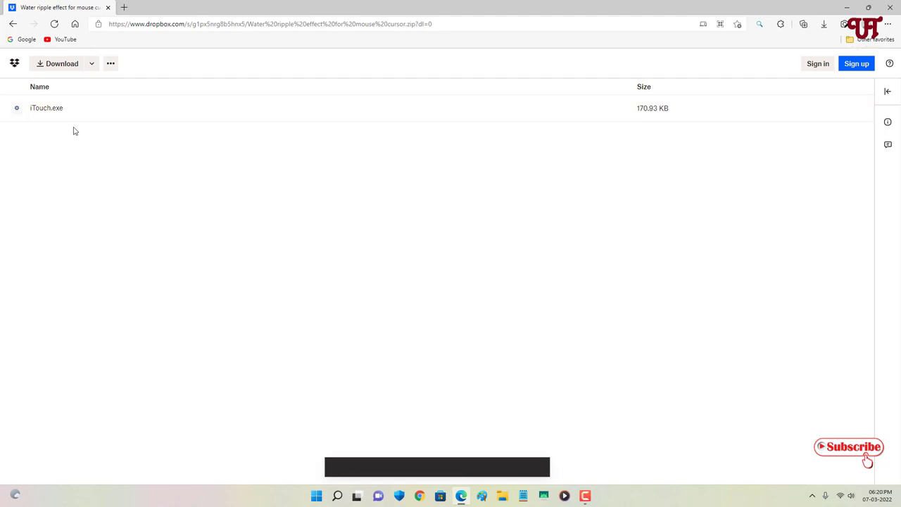
left_click(47, 67)
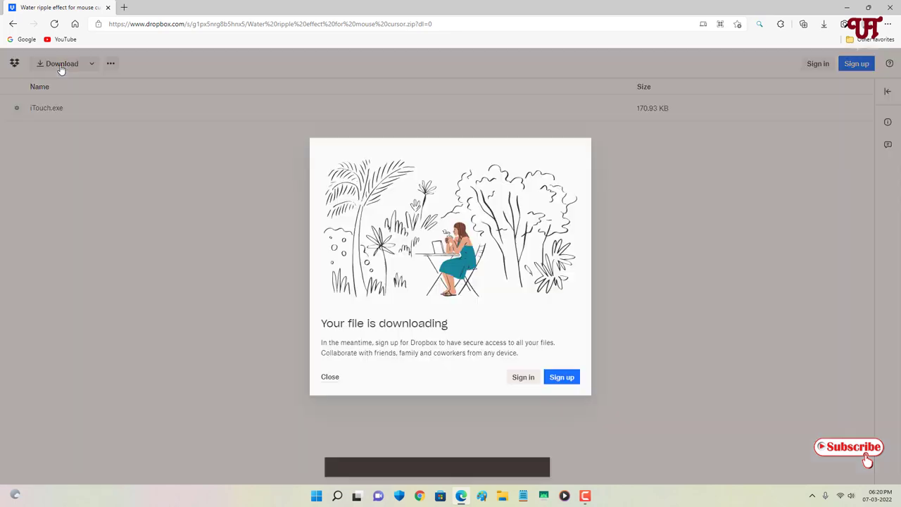
left_click(334, 377)
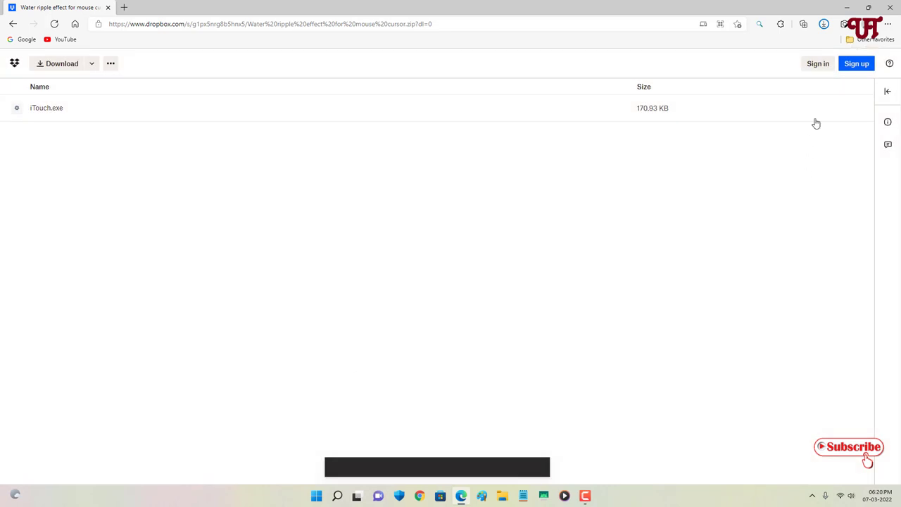
left_click(823, 27)
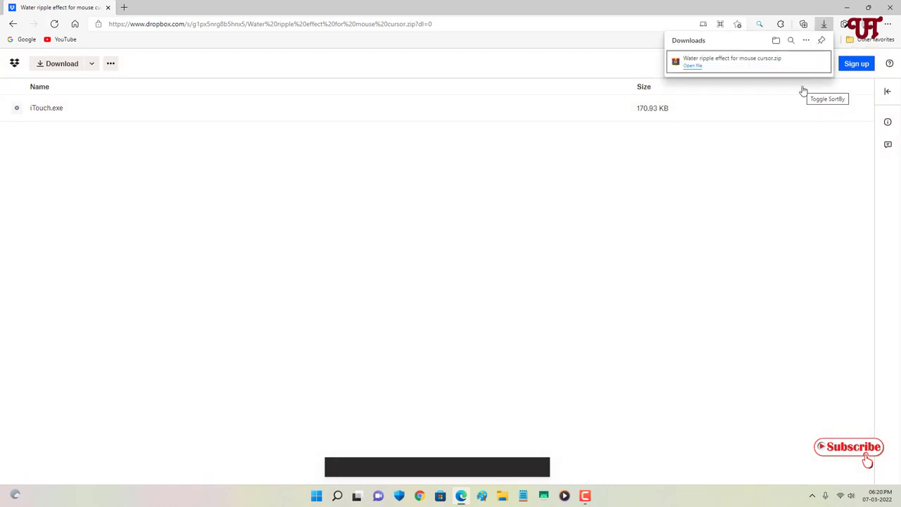
mouse_move(794, 72)
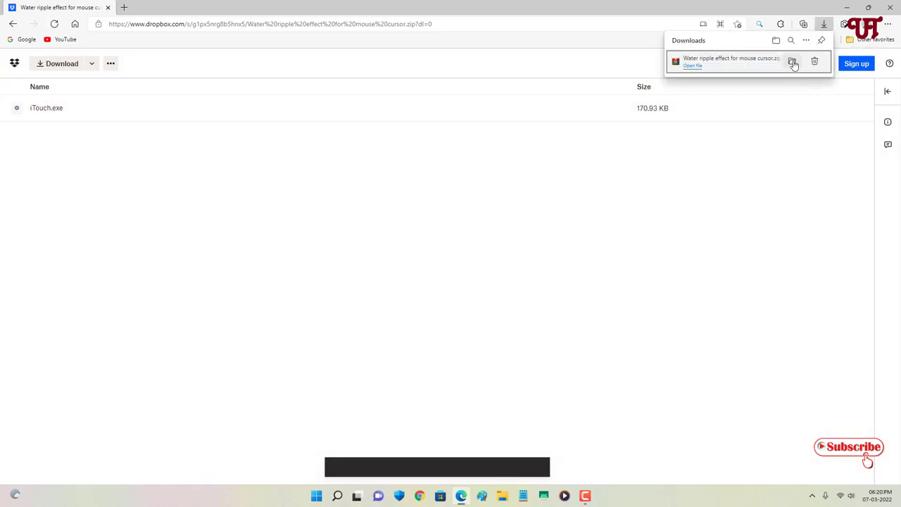
Show the zip in Downloads, close Edge, and extract it with WinRAR into its suggested folder.
left_click(793, 62)
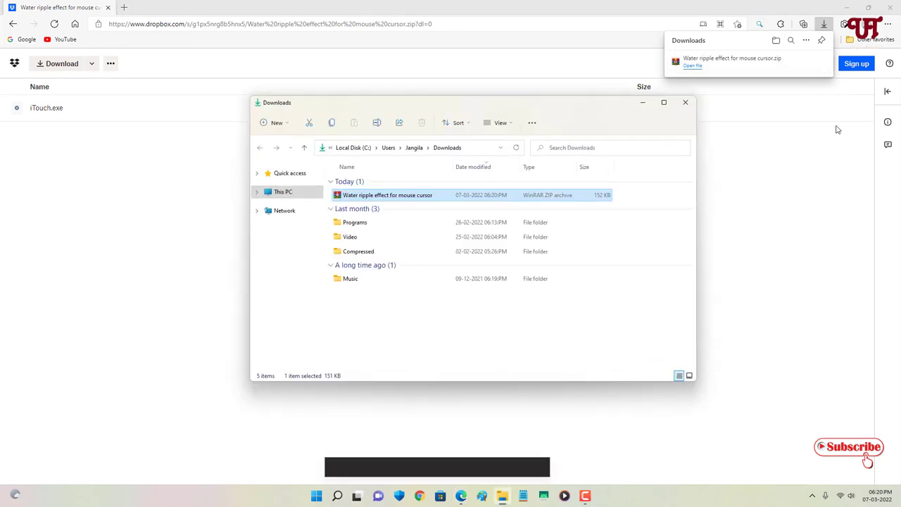
left_click(891, 7)
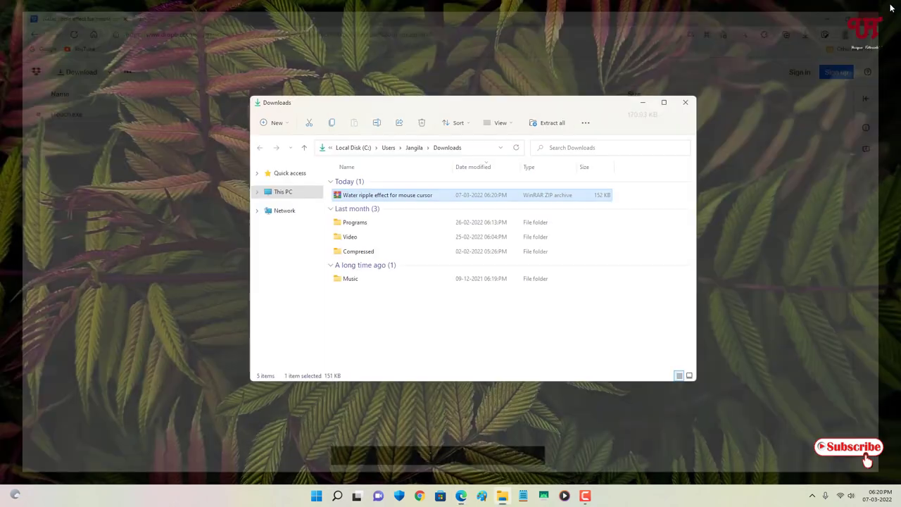
double_click(396, 197)
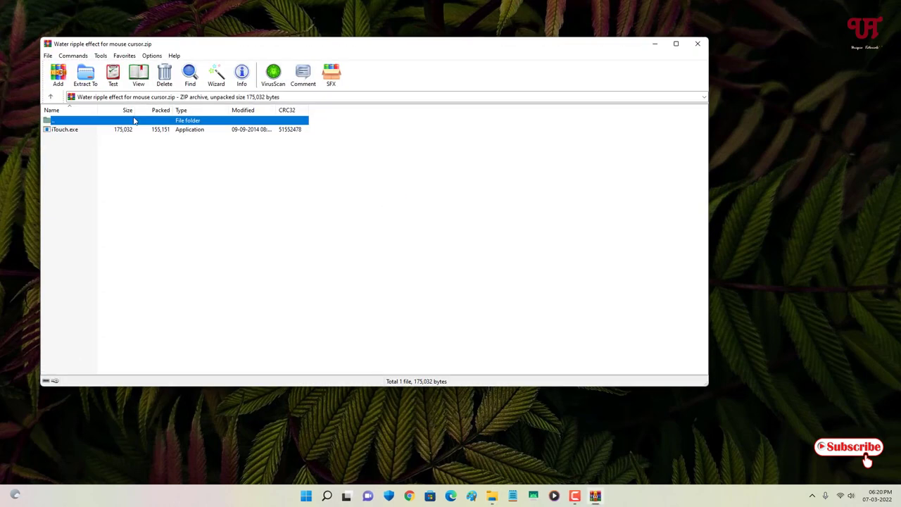
left_click(86, 77)
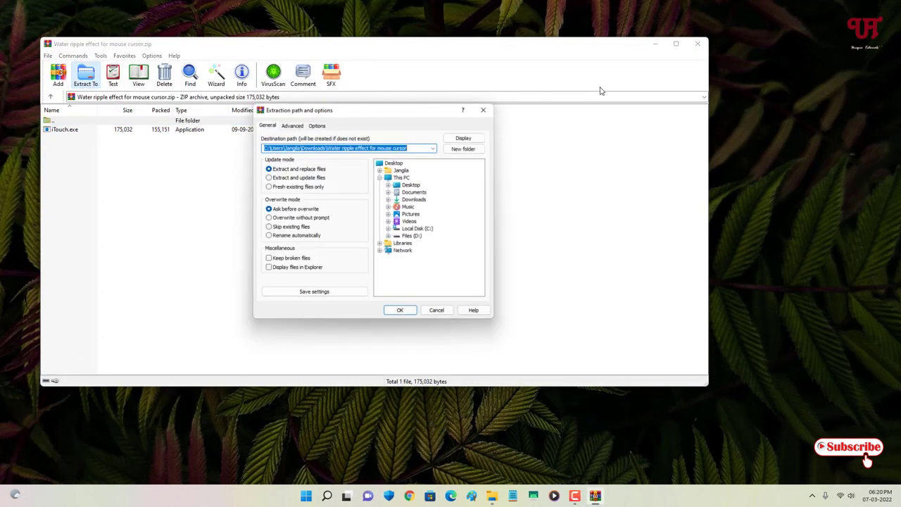
left_click(400, 311)
left_click(699, 43)
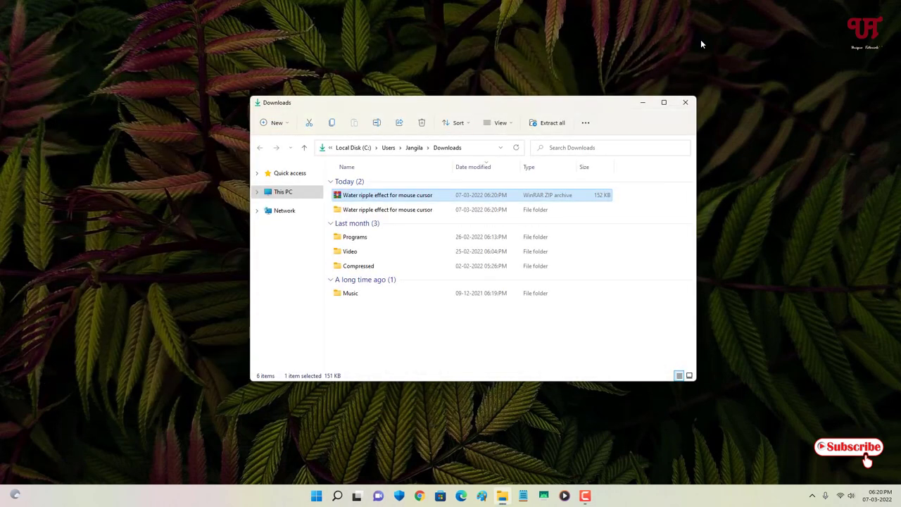
Open the extracted 'Water ripple effect for mouse cursor' folder and select the 171 KB iTouch application.
double_click(376, 210)
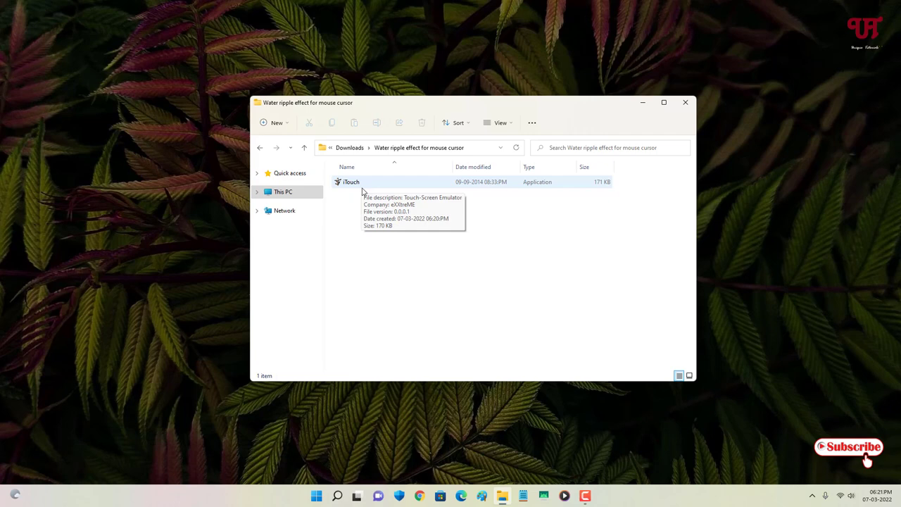
double_click(362, 189)
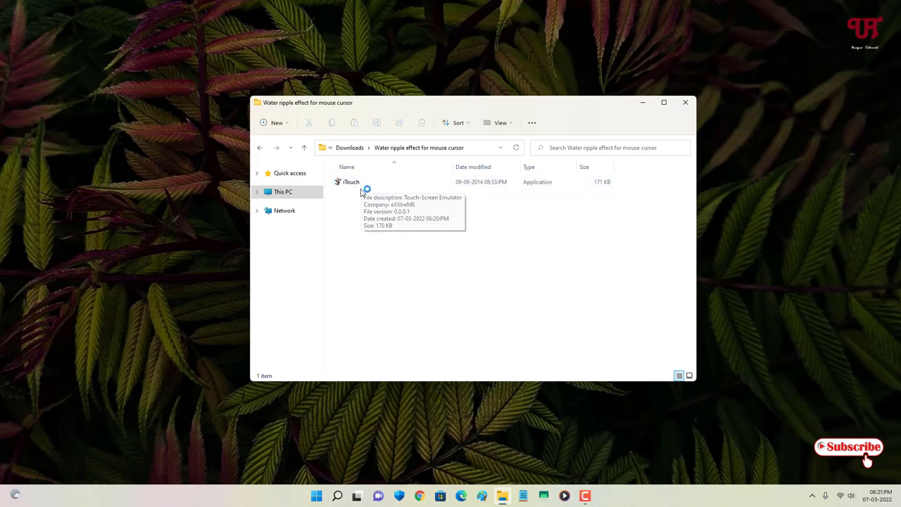
left_click(350, 185)
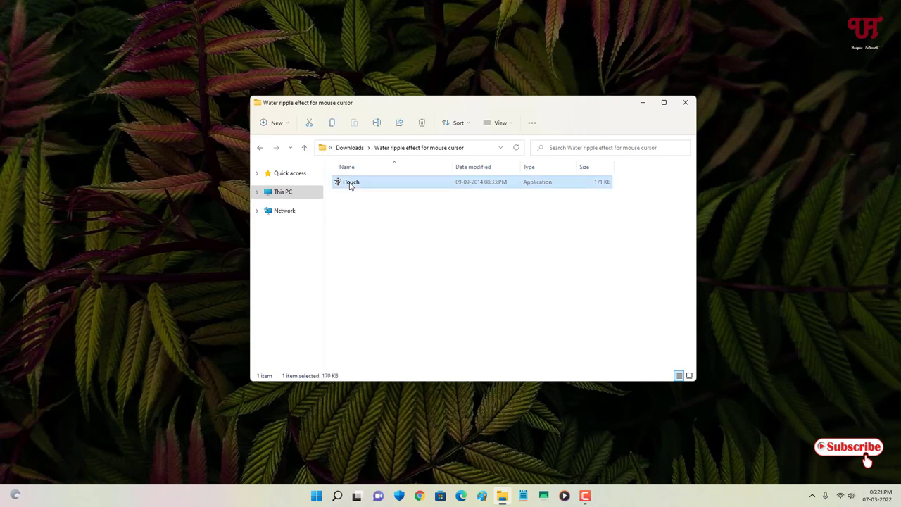
Run iTouch and test the water ripples by clicking in the Explorer file area.
double_click(350, 185)
left_click(600, 236)
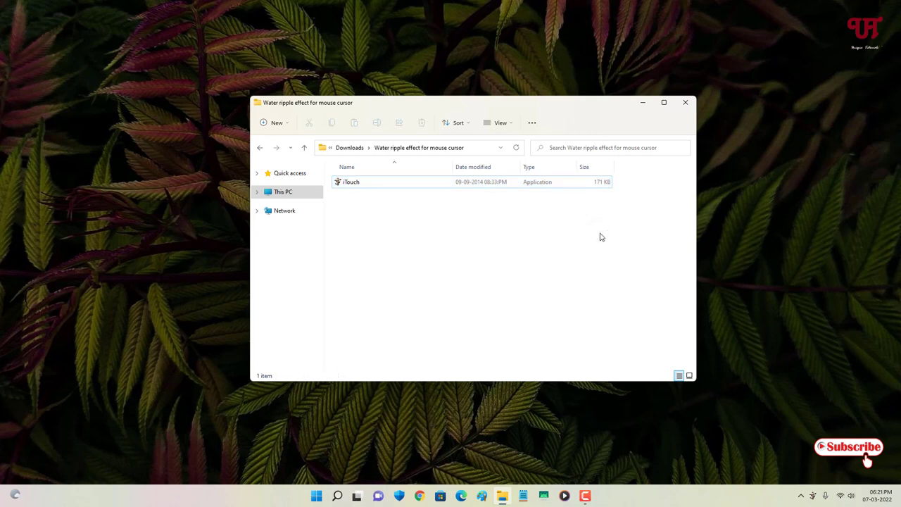
left_click(478, 235)
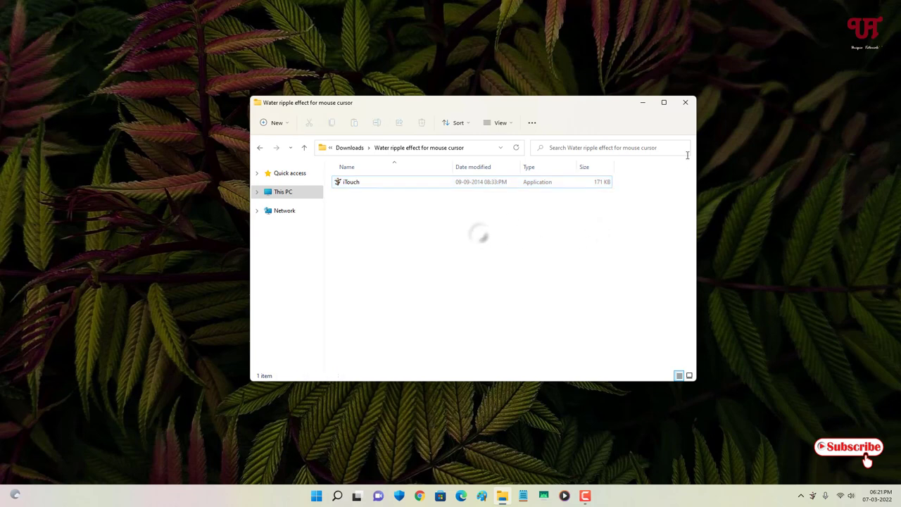
right_click(747, 138)
left_click(746, 138)
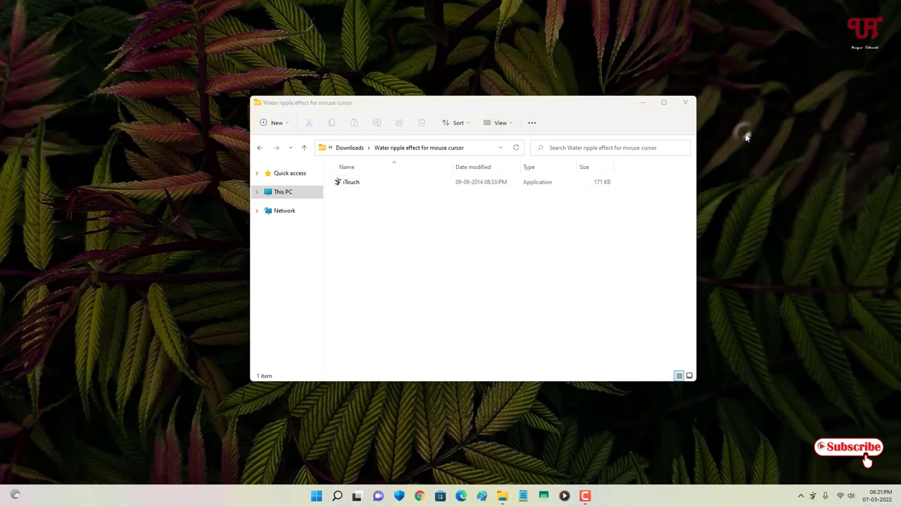
Test more ripples on the desktop, then minimize the File Explorer window.
left_click(553, 68)
right_click(731, 130)
left_click(721, 225)
left_click(642, 103)
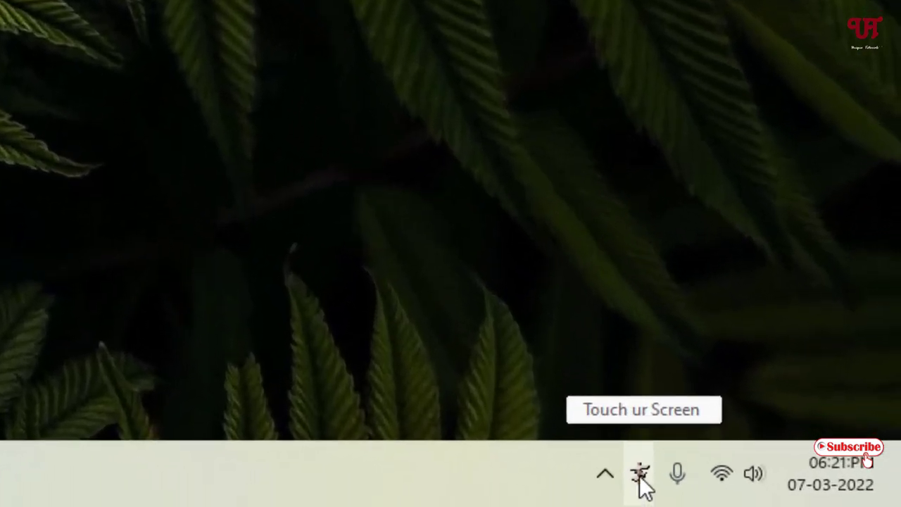
Open the iTouch settings from the tray icon, center the window, and test the current ripple.
right_click(642, 484)
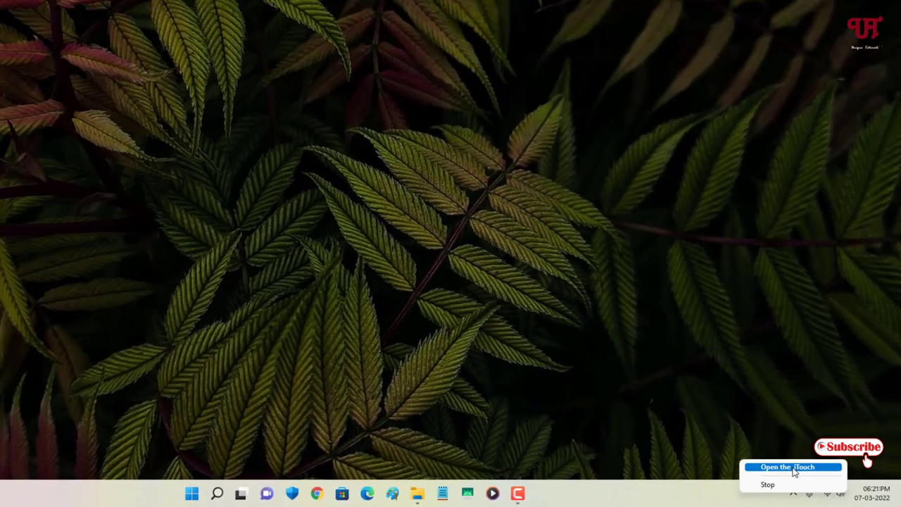
left_click(793, 464)
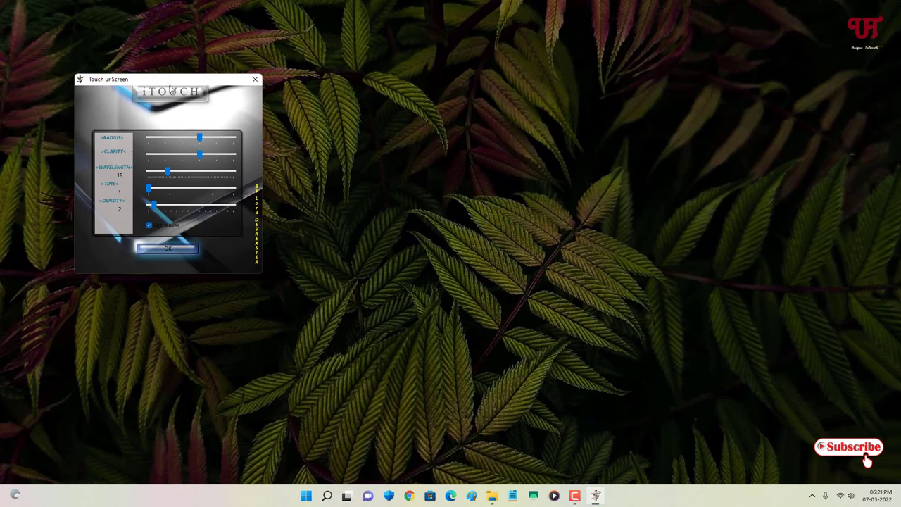
left_click_drag(167, 83, 266, 112)
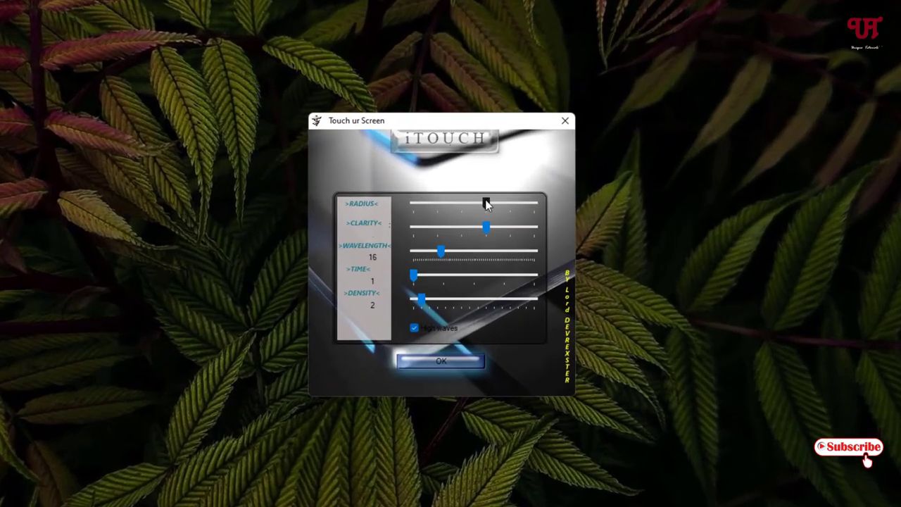
left_click(628, 201)
left_click(642, 180)
Raise the ripple RADIUS to maximum, then lower it and return it toward the middle, testing clicks.
left_click_drag(486, 203, 548, 207)
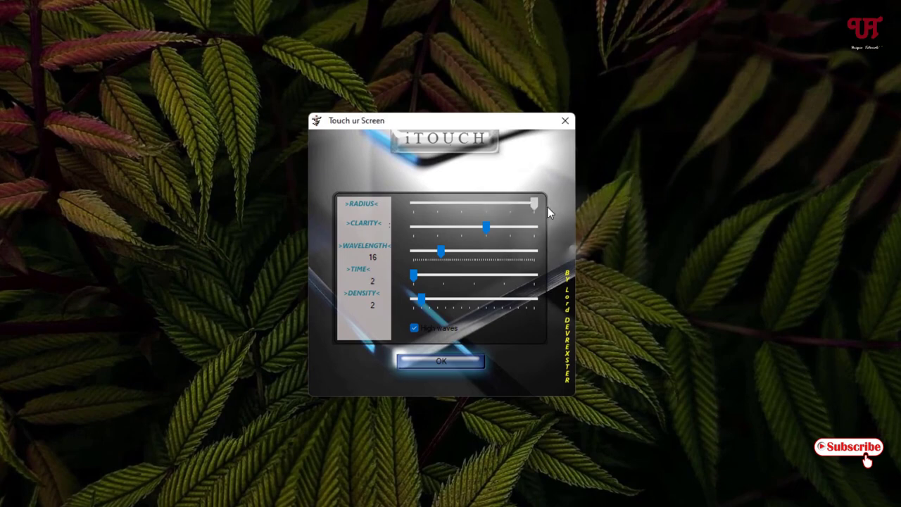
left_click(665, 216)
left_click(164, 179)
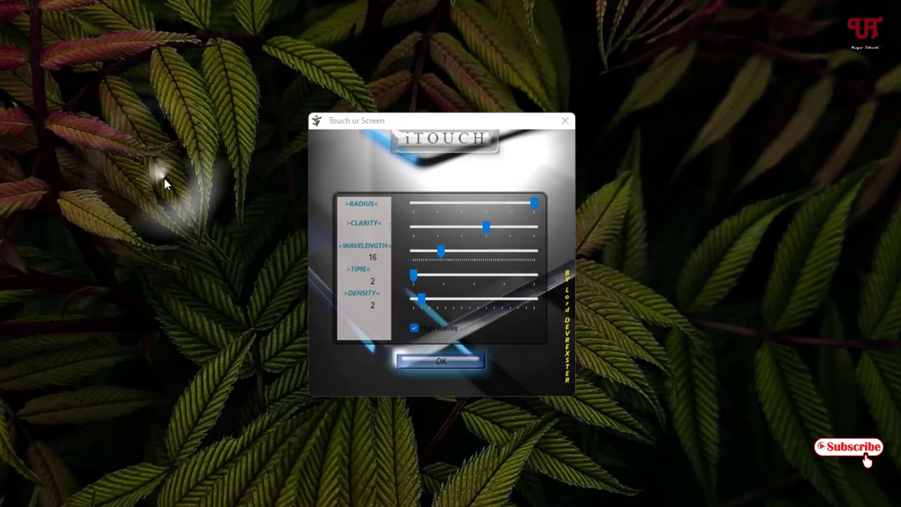
left_click(486, 203)
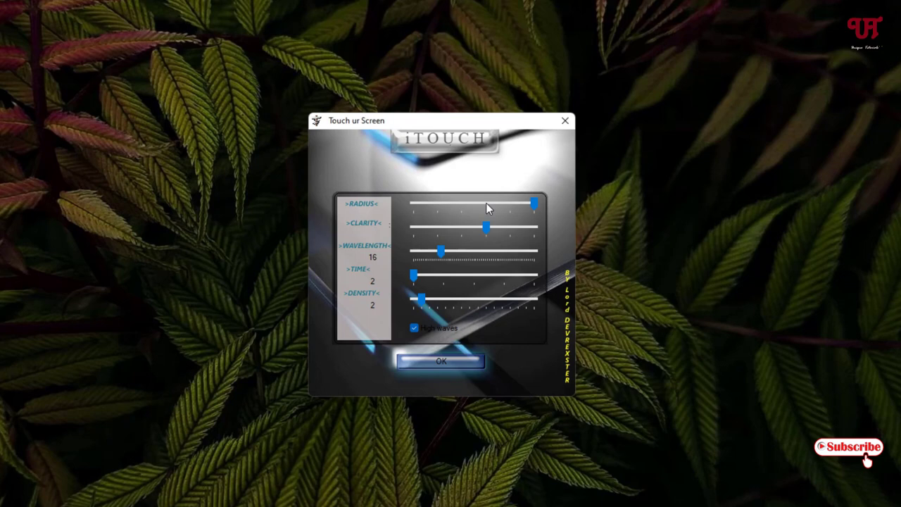
left_click(436, 203)
left_click(624, 199)
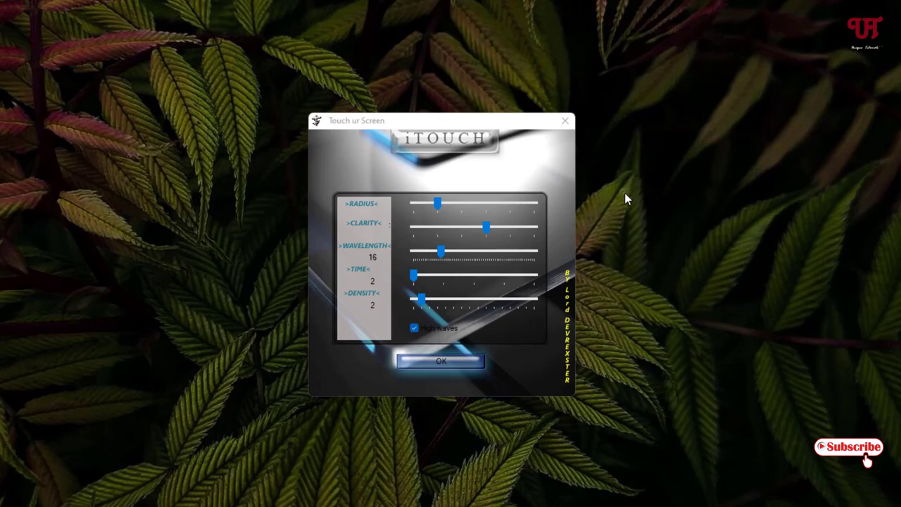
left_click(485, 203)
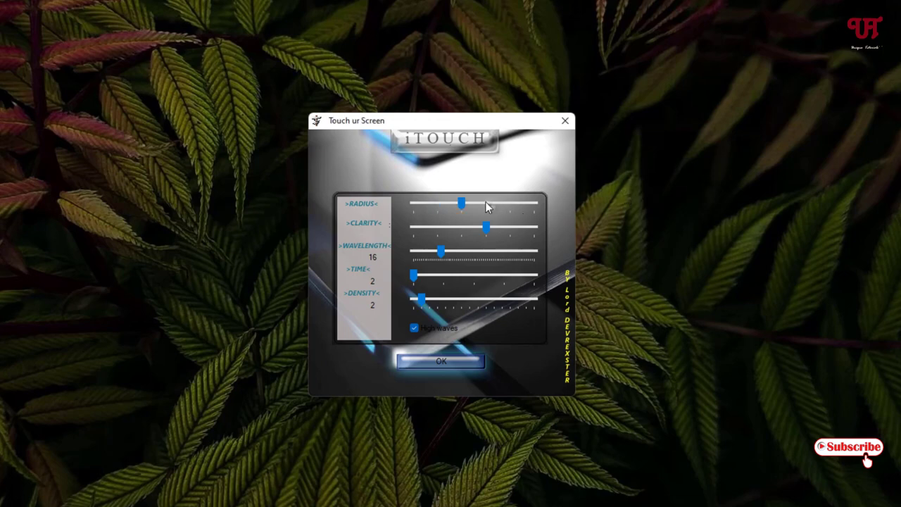
Increase the ripple CLARITY, test a click, then lower it back.
left_click_drag(485, 226, 510, 226)
left_click(627, 226)
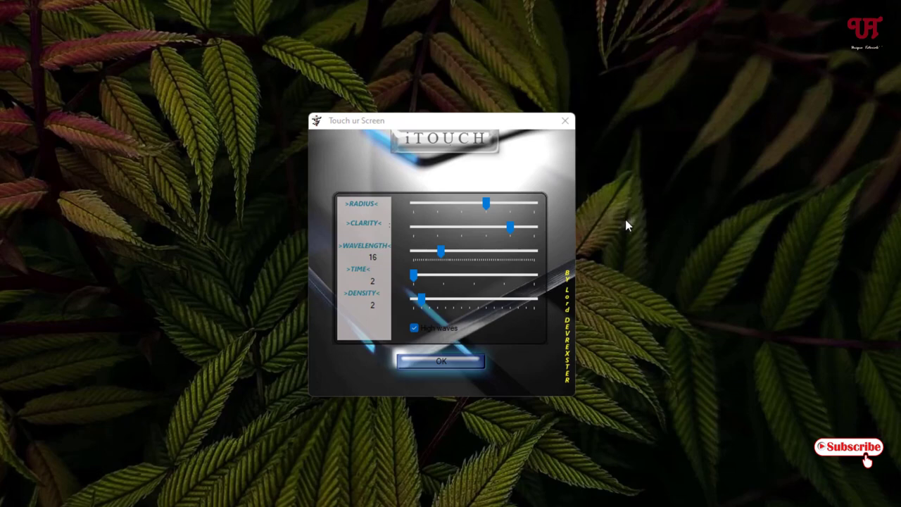
left_click(486, 227)
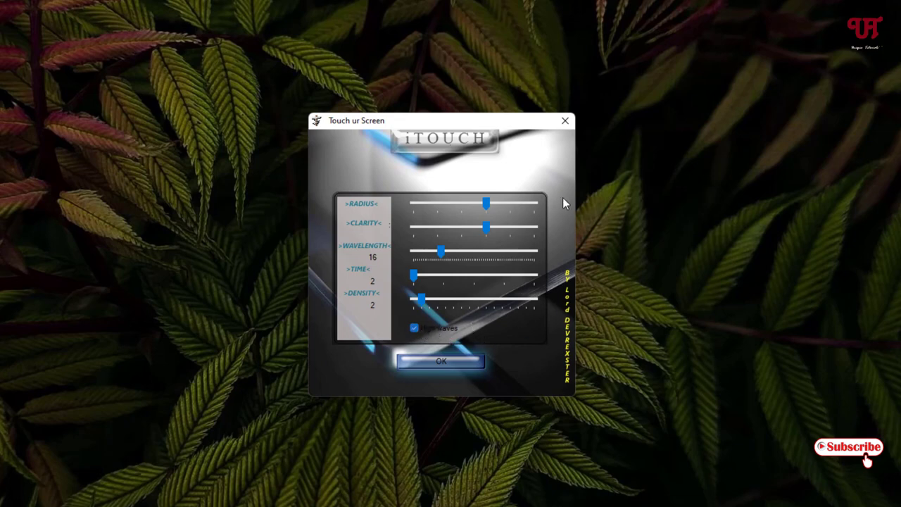
Close the Touch ur Screen window and confirm desktop clicks still produce ripples.
left_click(564, 120)
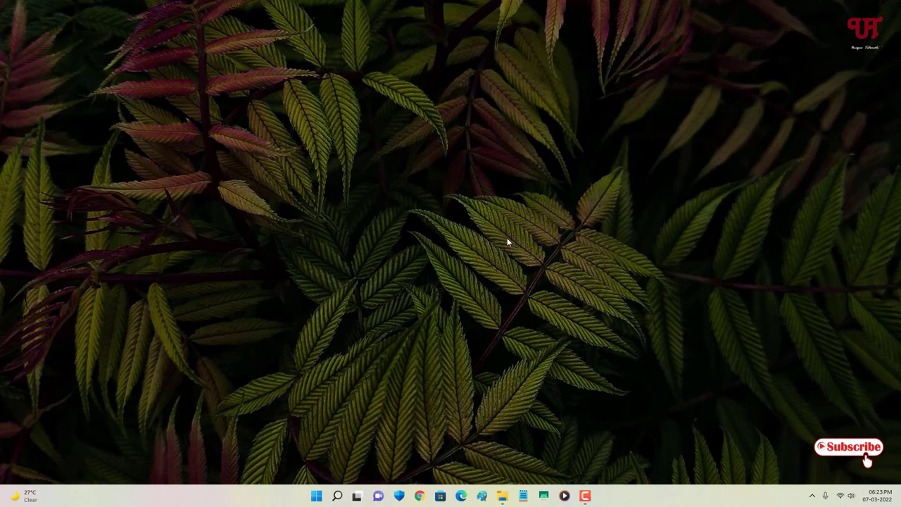
left_click(507, 259)
right_click(405, 240)
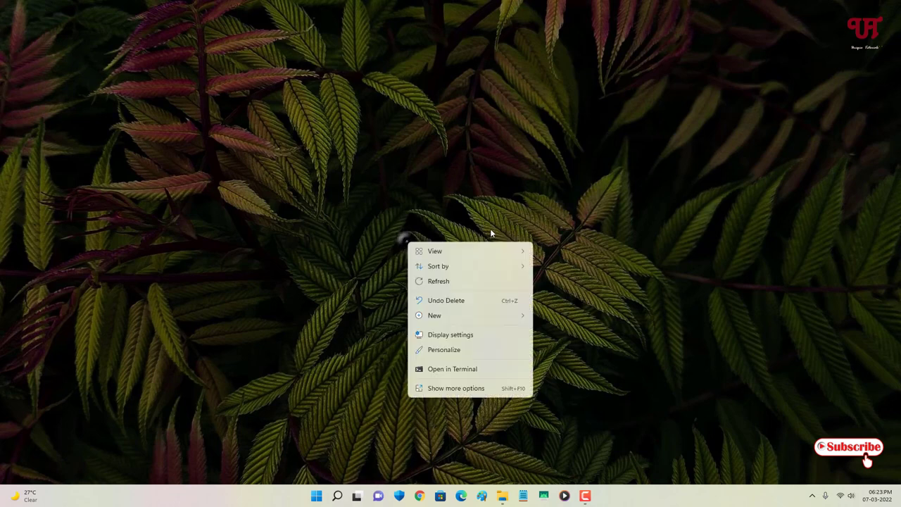
left_click(491, 233)
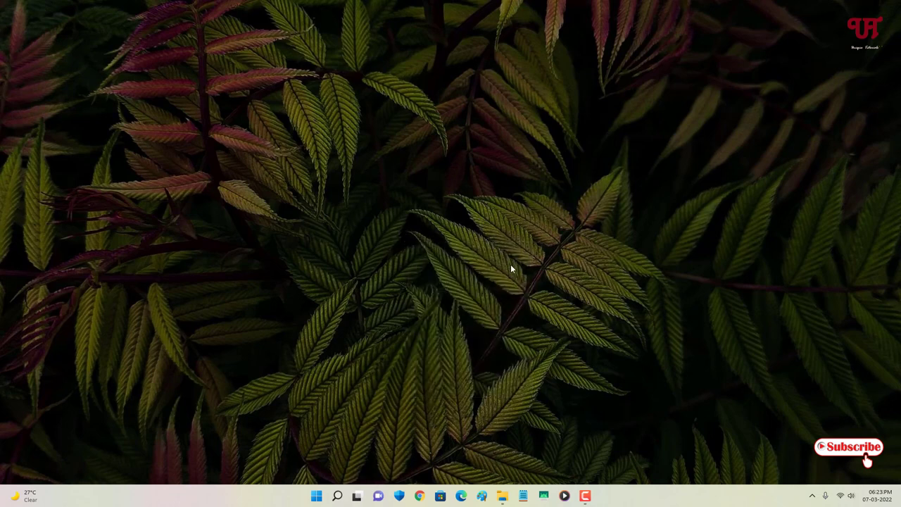